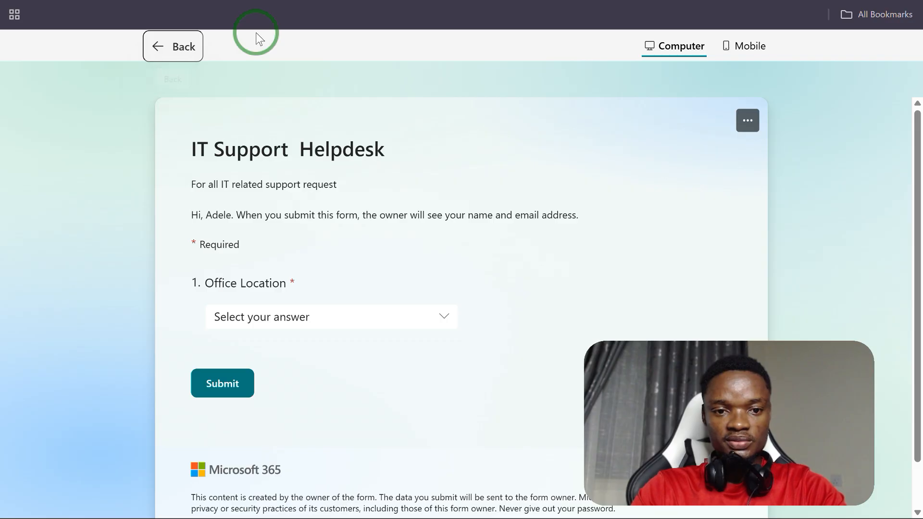
Choose HQ as the Office Location in the form preview and show the HQ Facility options
{"action": "scroll", "coordinate": [430, 261], "scroll_direction": "down", "scroll_amount": 1}
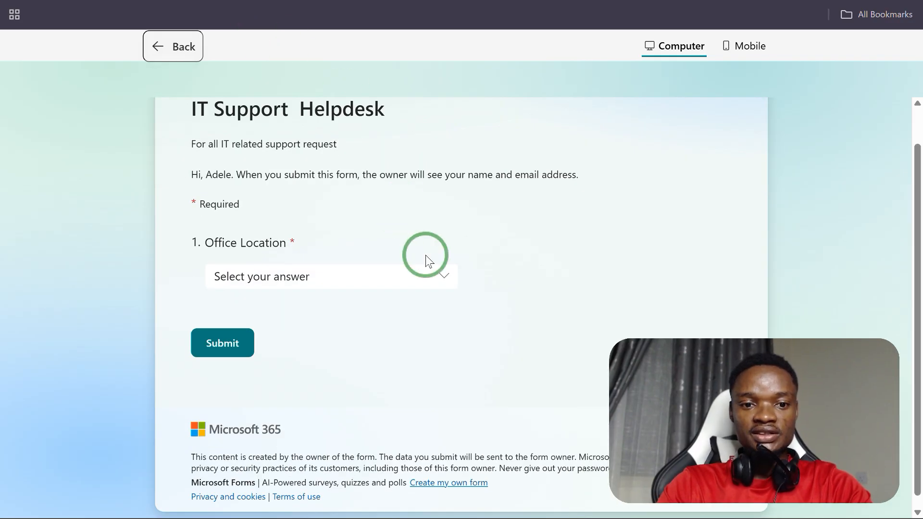
{"action": "left_click", "coordinate": [387, 274]}
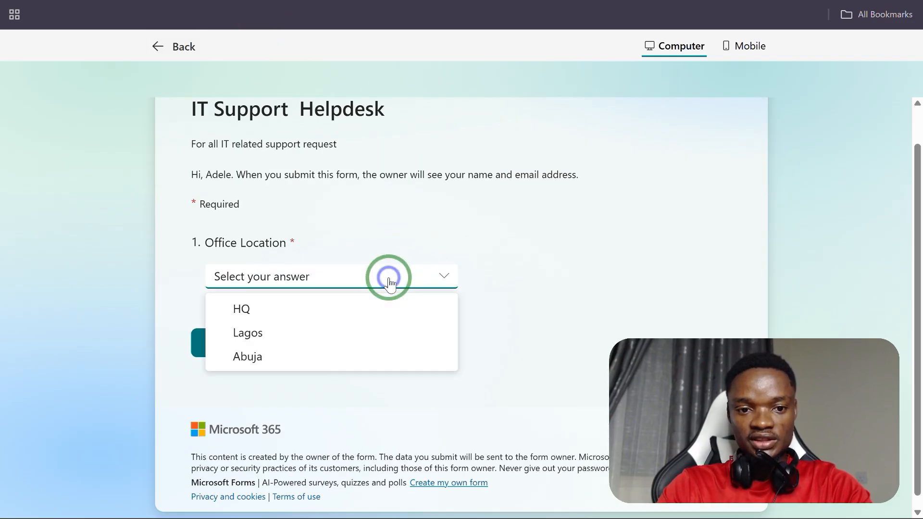
{"action": "left_click", "coordinate": [289, 310]}
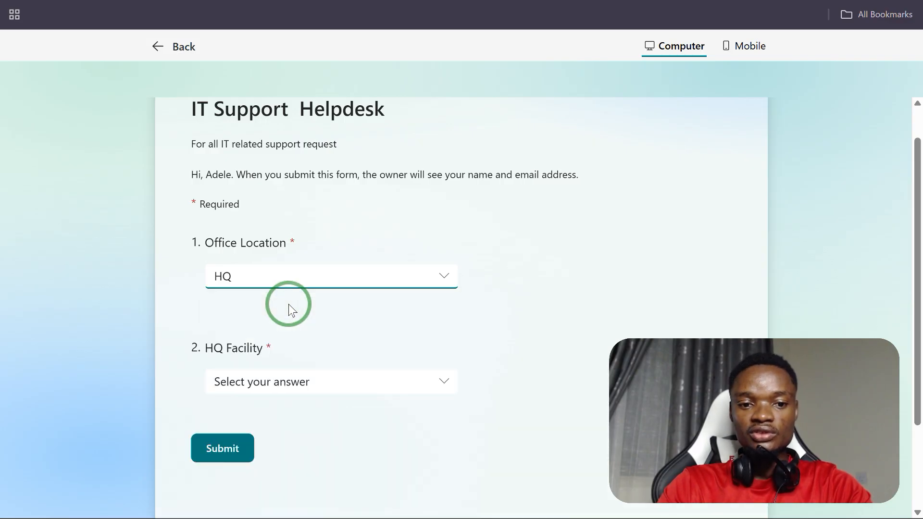
{"action": "left_click", "coordinate": [334, 385]}
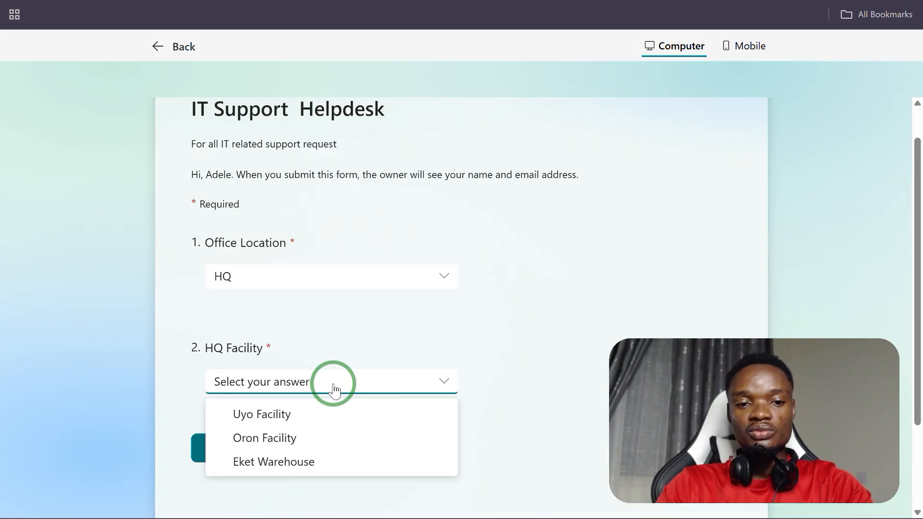
Switch the Office Location answer to Lagos and show the Lagos Facilities options
{"action": "left_click", "coordinate": [348, 288]}
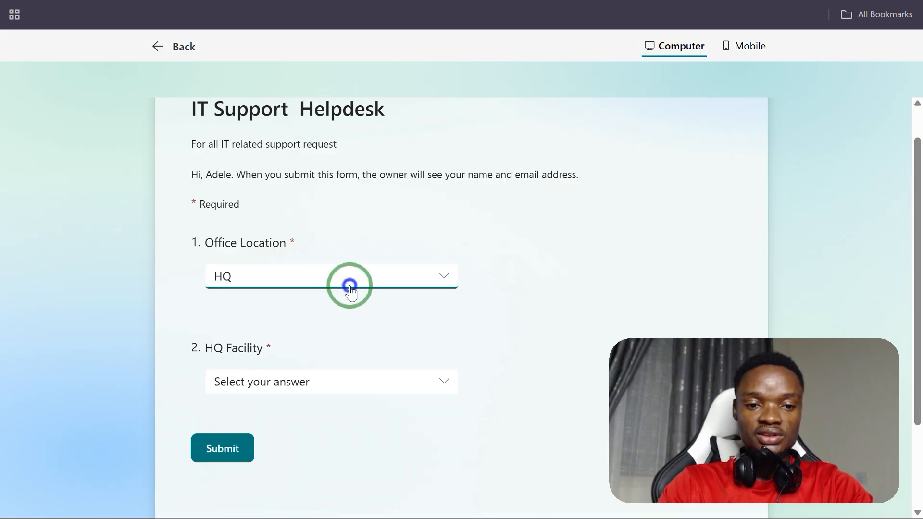
{"action": "left_click", "coordinate": [268, 334]}
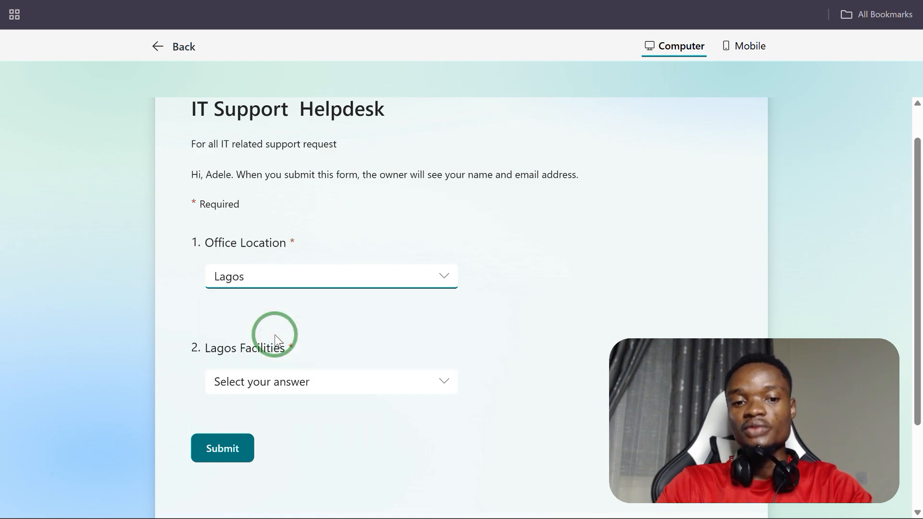
{"action": "left_click", "coordinate": [269, 384]}
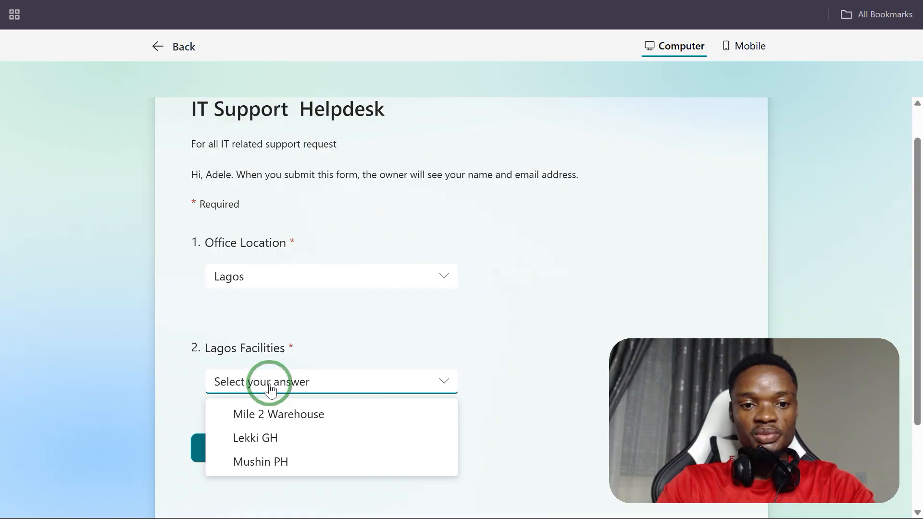
Change the Office Location to Abuja and choose Wuse Facitlity as its facility to check the follow-up questions
{"action": "left_click", "coordinate": [309, 274]}
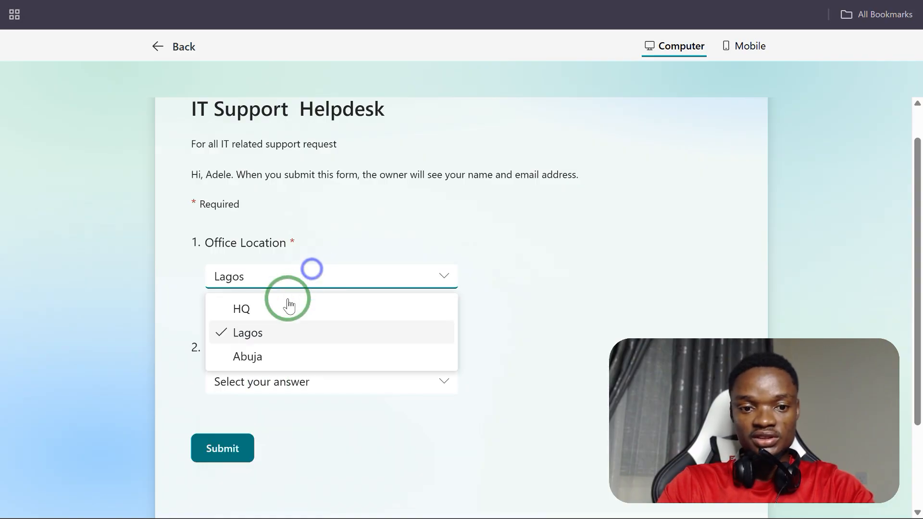
{"action": "left_click", "coordinate": [254, 356]}
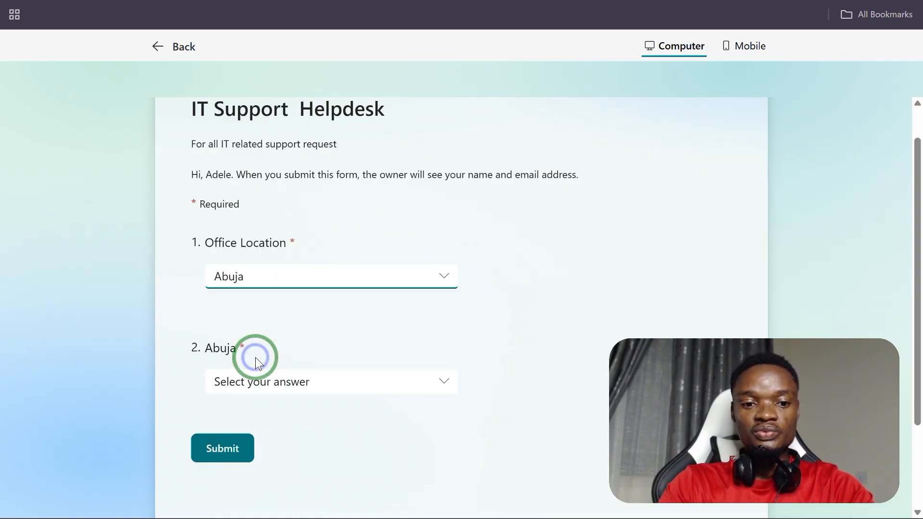
{"action": "left_click", "coordinate": [271, 384]}
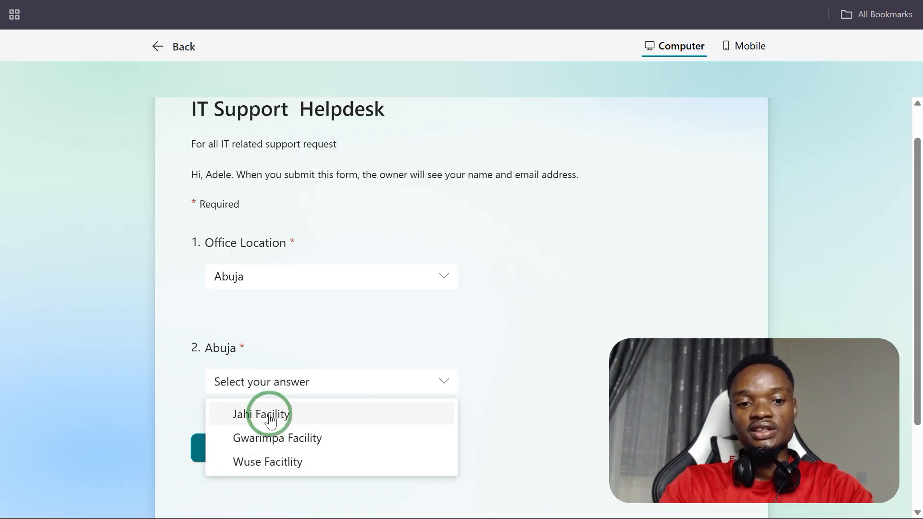
{"action": "left_click", "coordinate": [271, 464]}
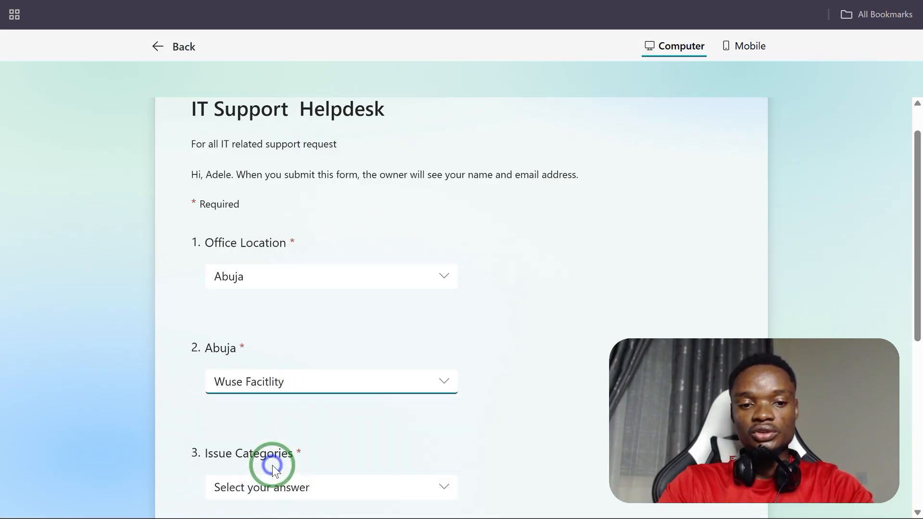
{"action": "scroll", "coordinate": [272, 465], "scroll_direction": "down", "scroll_amount": 2}
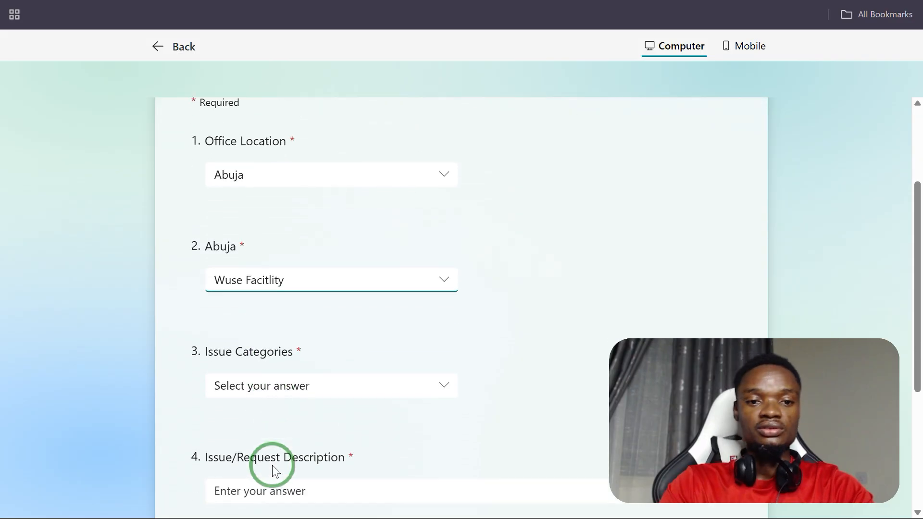
Set the Office Location back to HQ and choose Oron Facility as the HQ Facility
{"action": "left_click", "coordinate": [277, 283]}
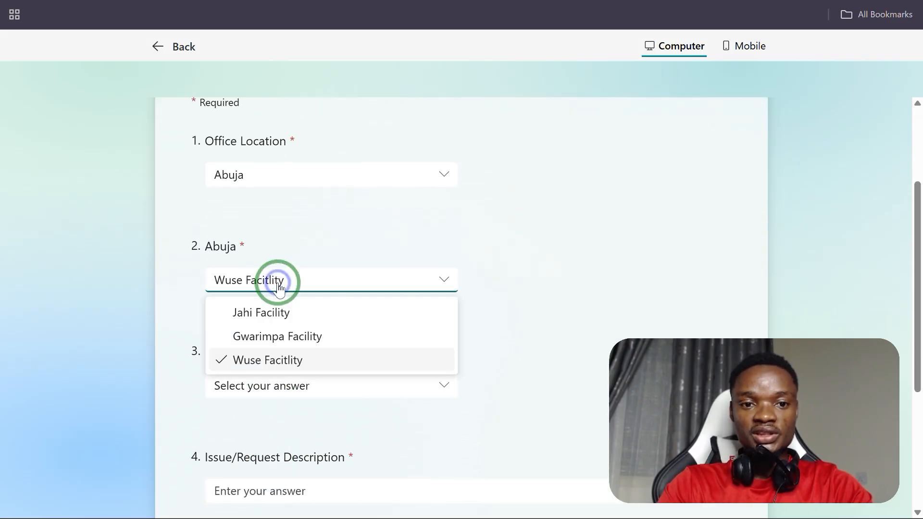
{"action": "left_click", "coordinate": [289, 169]}
{"action": "left_click", "coordinate": [244, 209]}
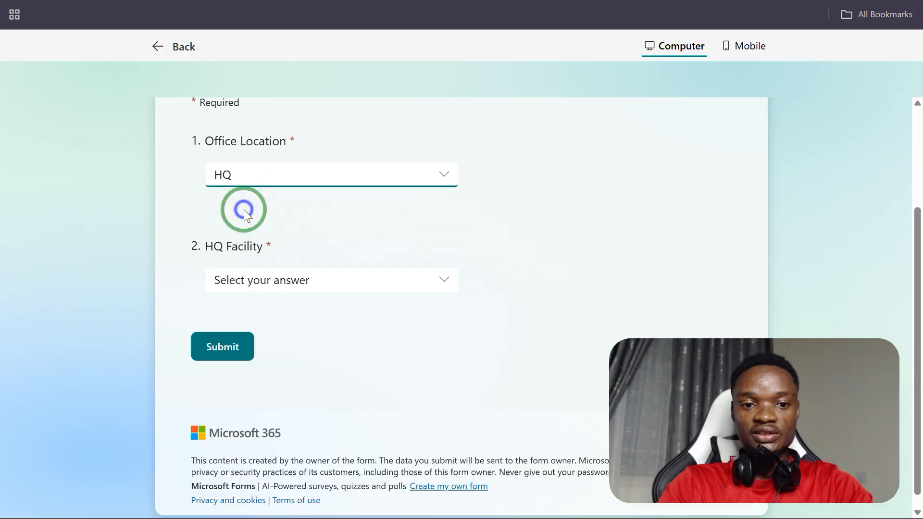
{"action": "left_click", "coordinate": [261, 275]}
{"action": "left_click", "coordinate": [260, 338]}
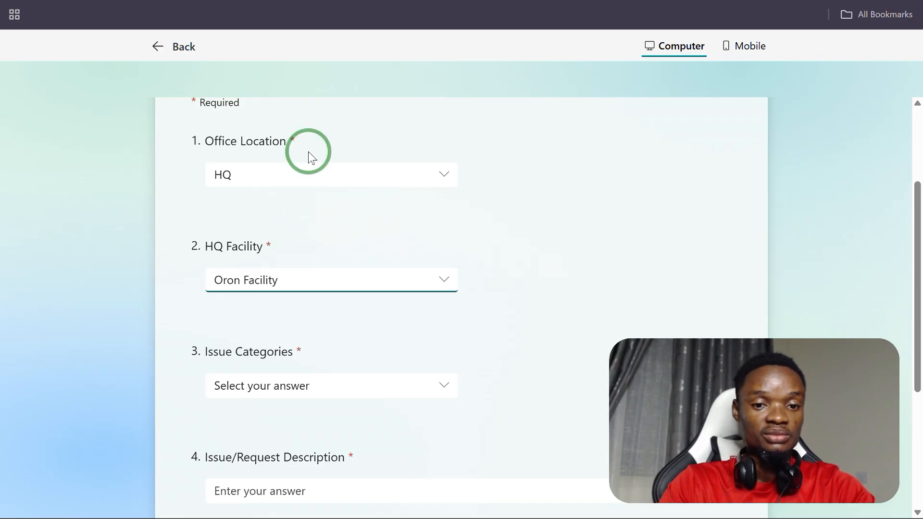
{"action": "left_click", "coordinate": [310, 176]}
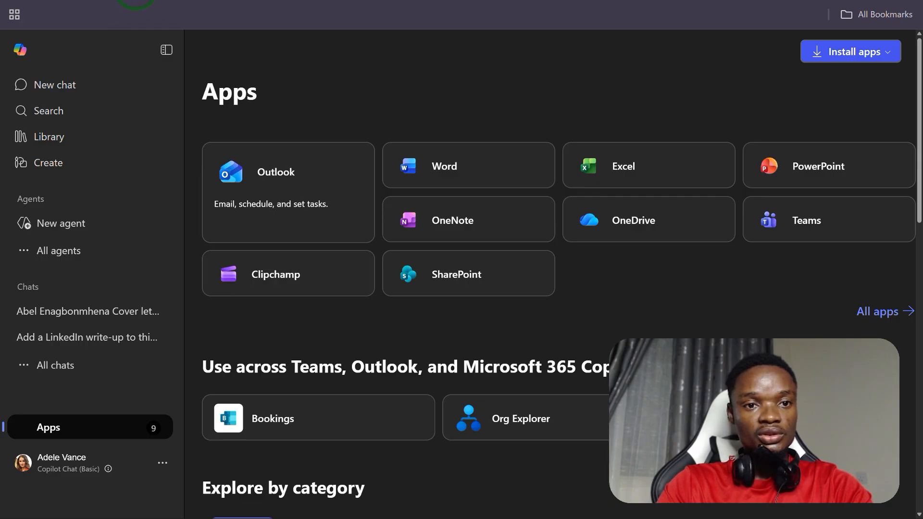
Open the full apps page in Microsoft 365 Copilot
{"action": "left_click", "coordinate": [147, 3]}
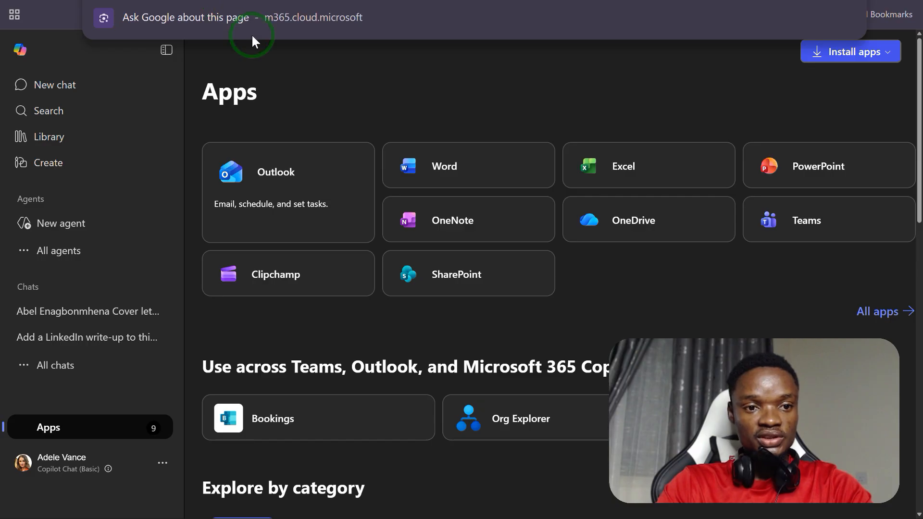
{"action": "left_click", "coordinate": [342, 63]}
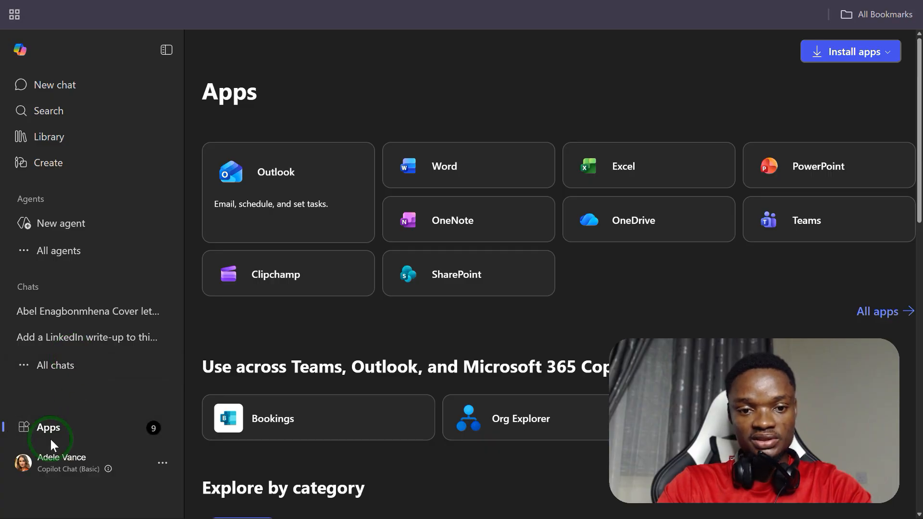
{"action": "left_click", "coordinate": [62, 433]}
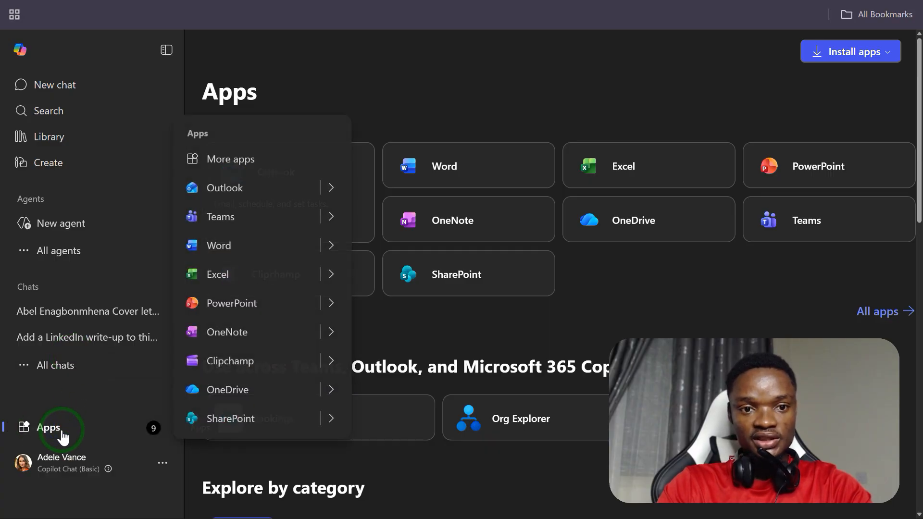
{"action": "left_click", "coordinate": [219, 159]}
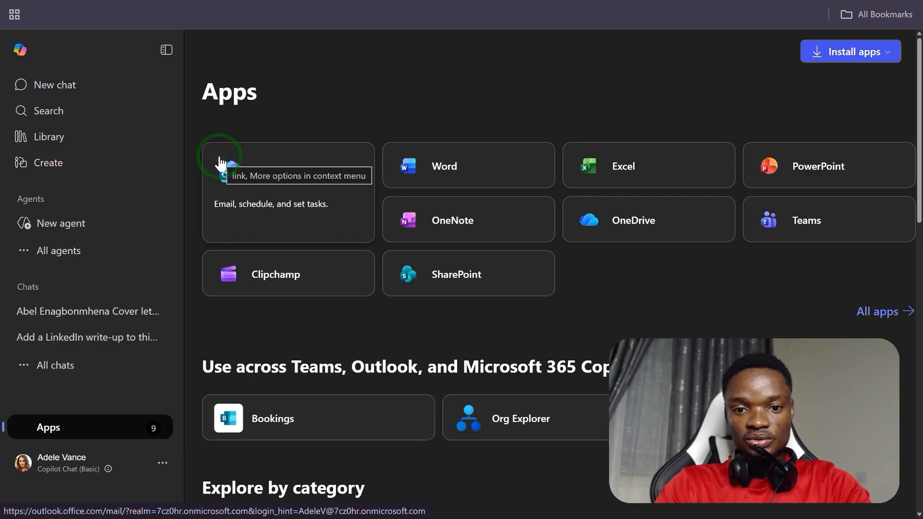
Find Forms among the Productivity apps and open it
{"action": "scroll", "coordinate": [639, 457], "scroll_direction": "down", "scroll_amount": 12}
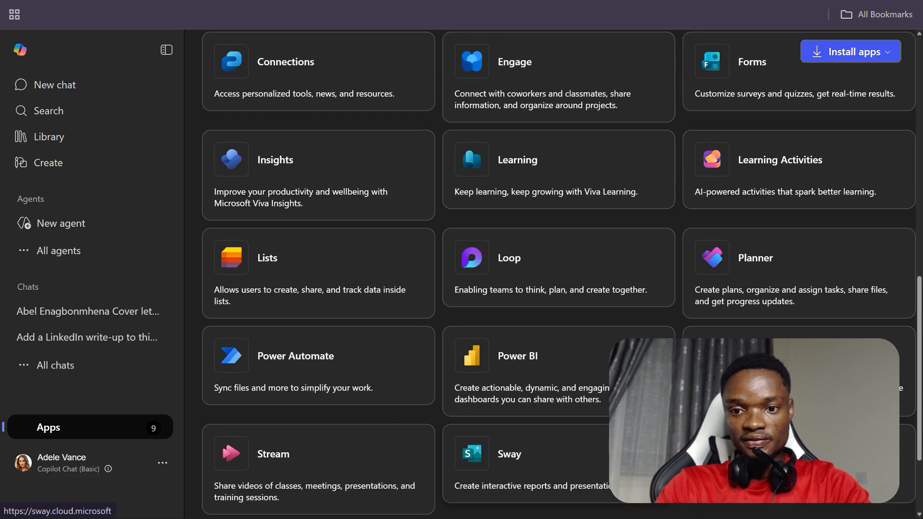
{"action": "scroll", "coordinate": [640, 457], "scroll_direction": "down", "scroll_amount": 3}
{"action": "scroll", "coordinate": [639, 457], "scroll_direction": "up", "scroll_amount": 8}
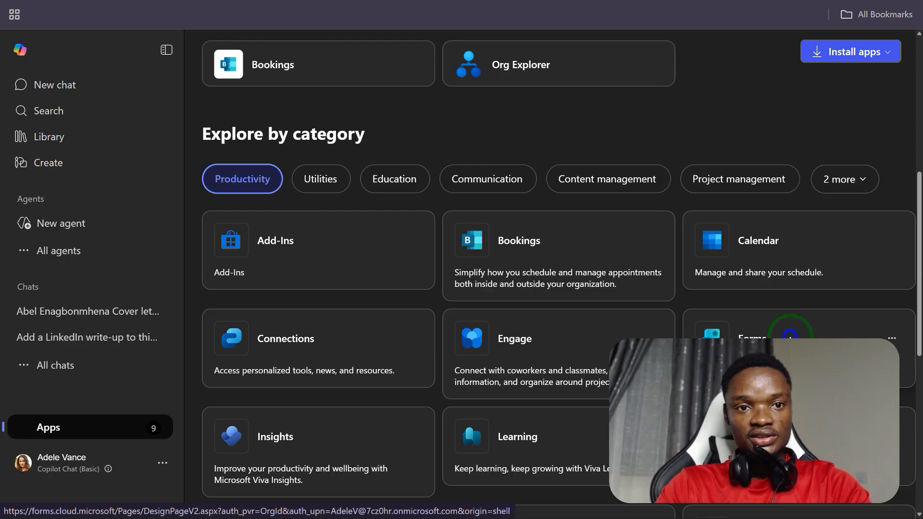
{"action": "left_click", "coordinate": [790, 335]}
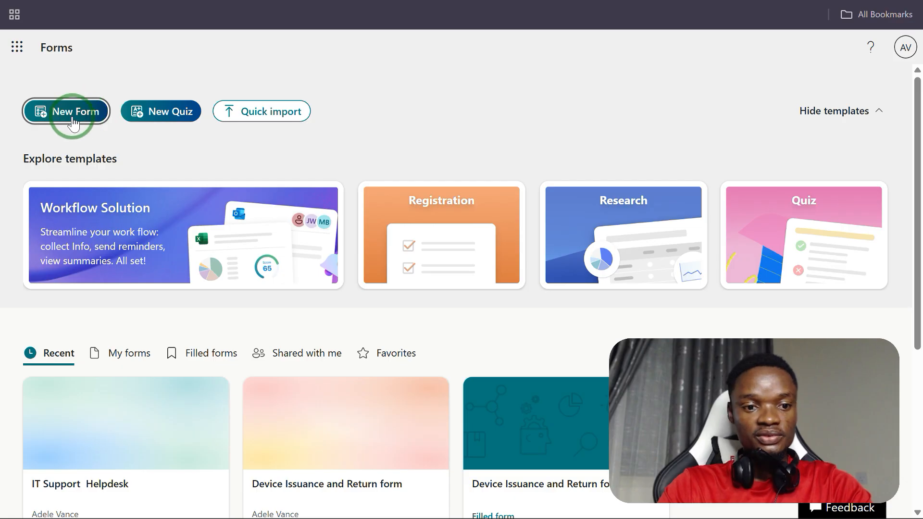
Open the recent IT Support Helpdesk form for editing and look through its list of questions
{"action": "scroll", "coordinate": [398, 199], "scroll_direction": "down", "scroll_amount": 2}
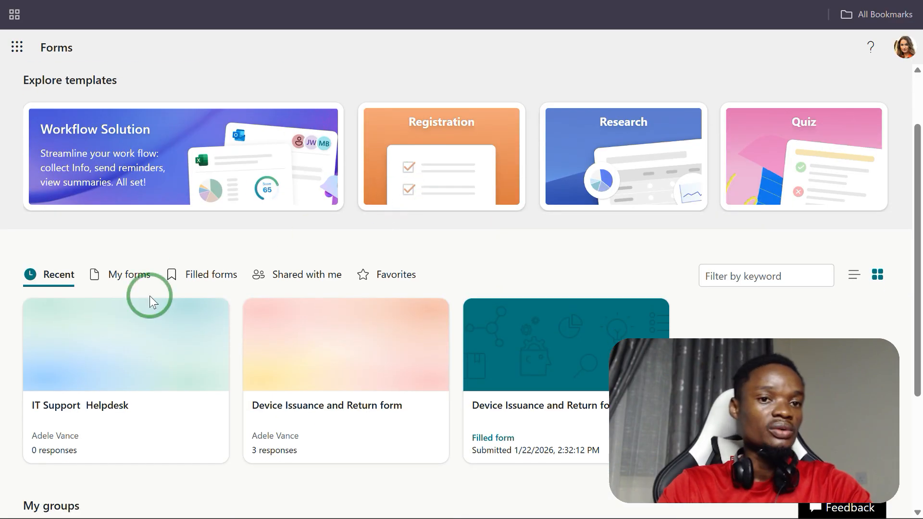
{"action": "left_click", "coordinate": [122, 386]}
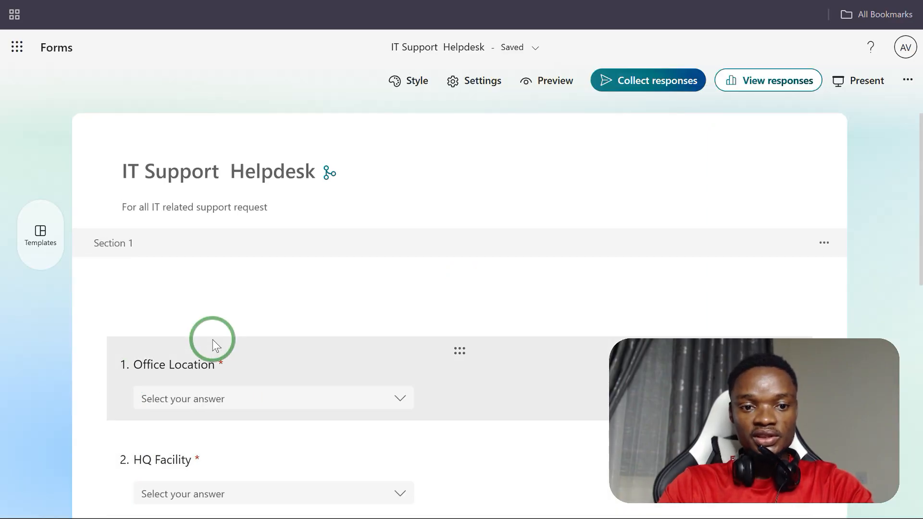
{"action": "scroll", "coordinate": [213, 339], "scroll_direction": "down", "scroll_amount": 10}
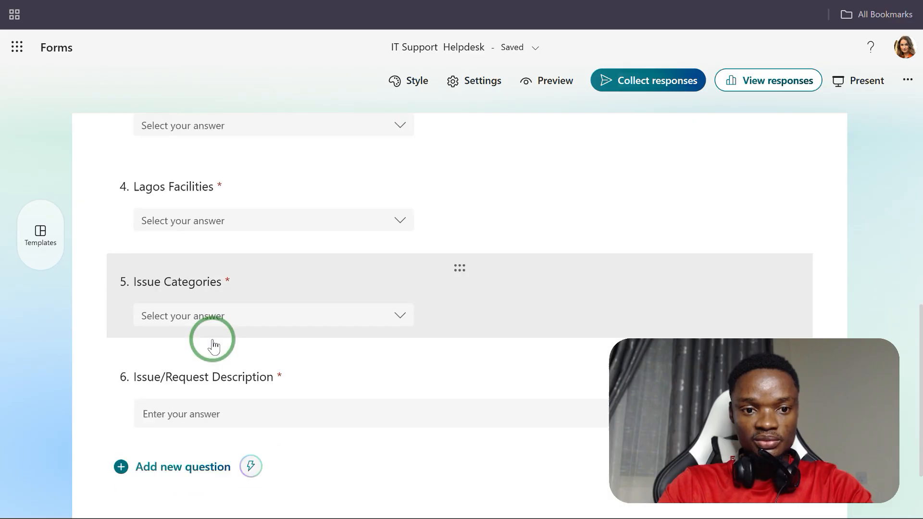
{"action": "scroll", "coordinate": [212, 339], "scroll_direction": "up", "scroll_amount": 10}
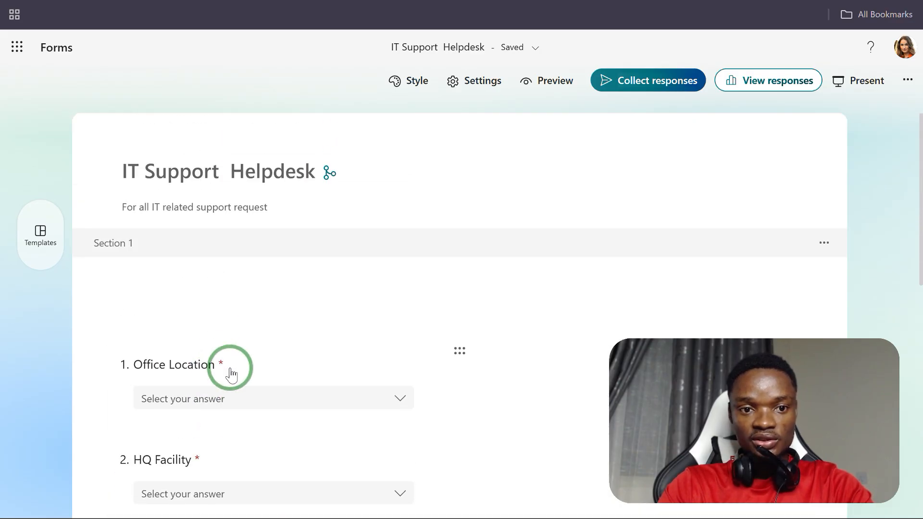
{"action": "scroll", "coordinate": [340, 317], "scroll_direction": "down", "scroll_amount": 3}
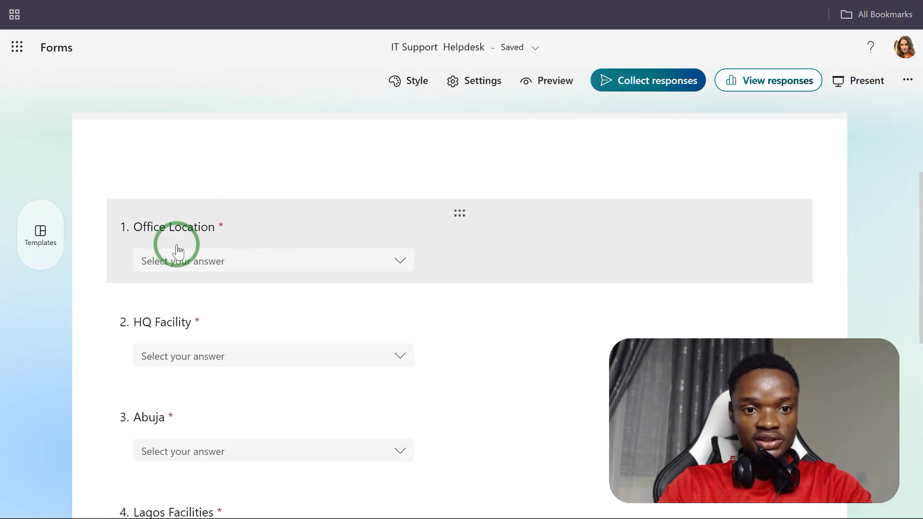
Expand the Office Location question to examine its answer options and settings
{"action": "left_click", "coordinate": [219, 265]}
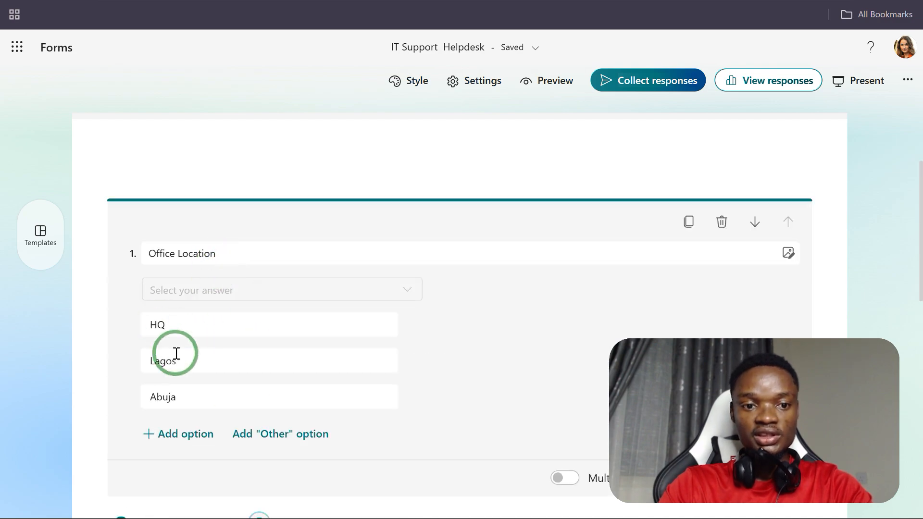
{"action": "scroll", "coordinate": [193, 388], "scroll_direction": "down", "scroll_amount": 5}
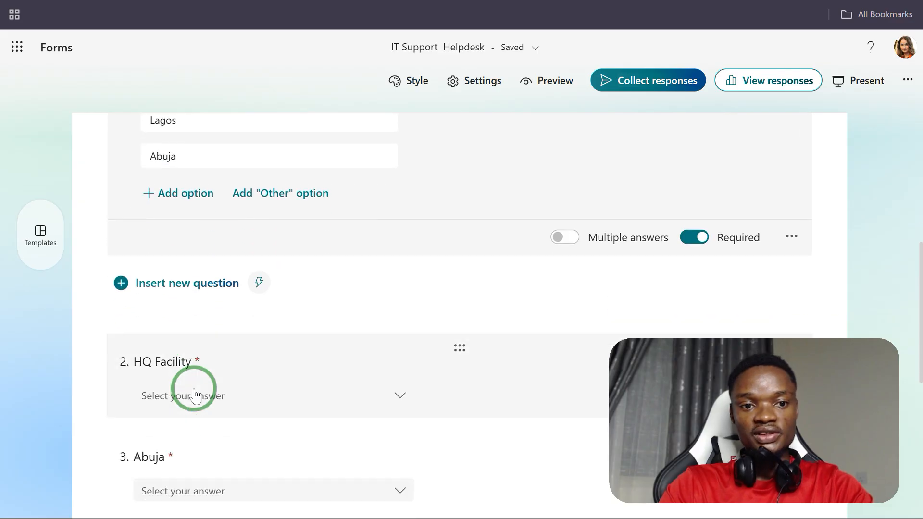
{"action": "scroll", "coordinate": [173, 287], "scroll_direction": "down", "scroll_amount": 3}
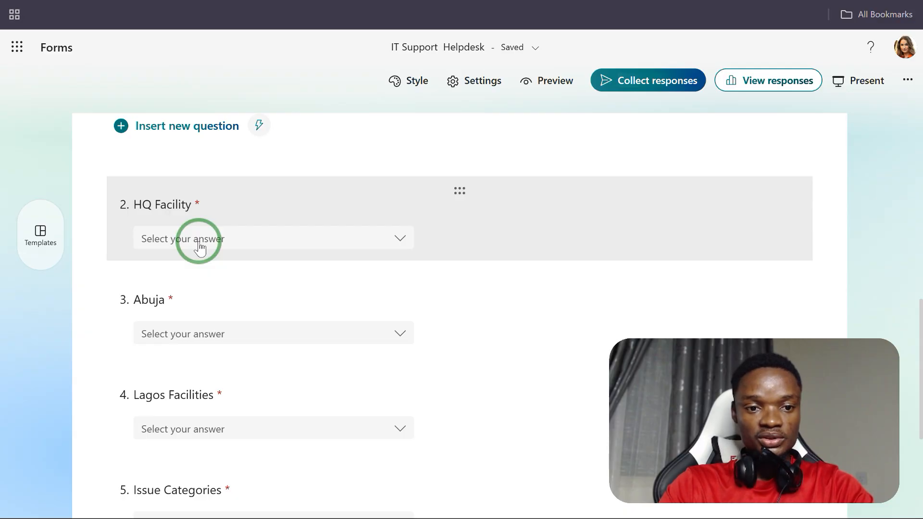
Expand the HQ Facility, Abuja and Lagos Facilities questions in turn to examine their answer options
{"action": "left_click", "coordinate": [200, 247]}
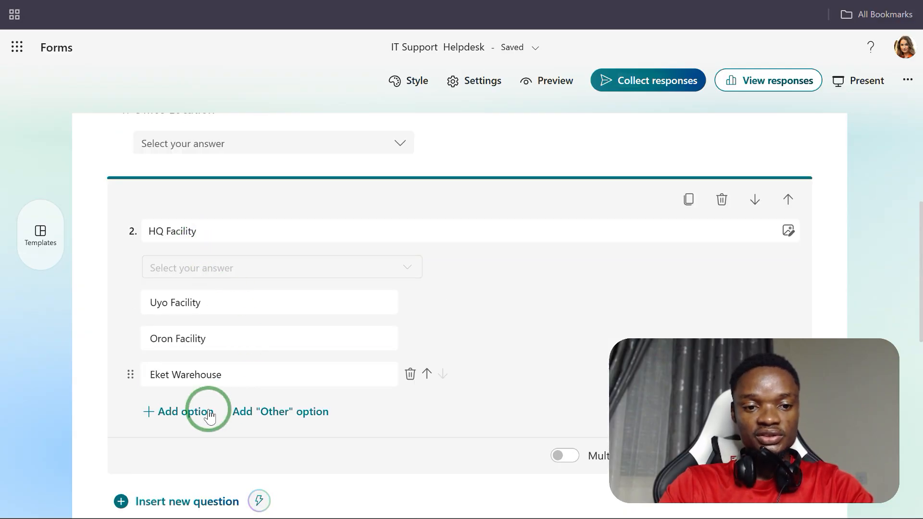
{"action": "scroll", "coordinate": [222, 336], "scroll_direction": "down", "scroll_amount": 6}
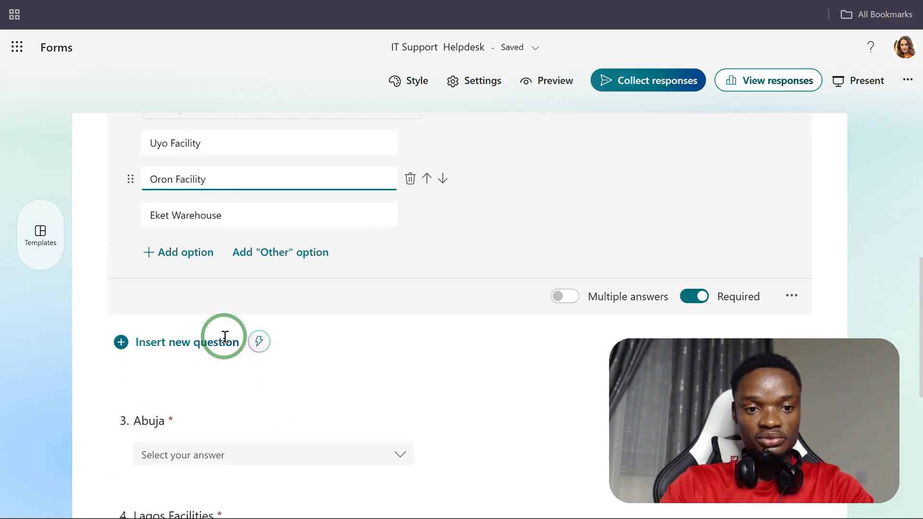
{"action": "left_click", "coordinate": [185, 329]}
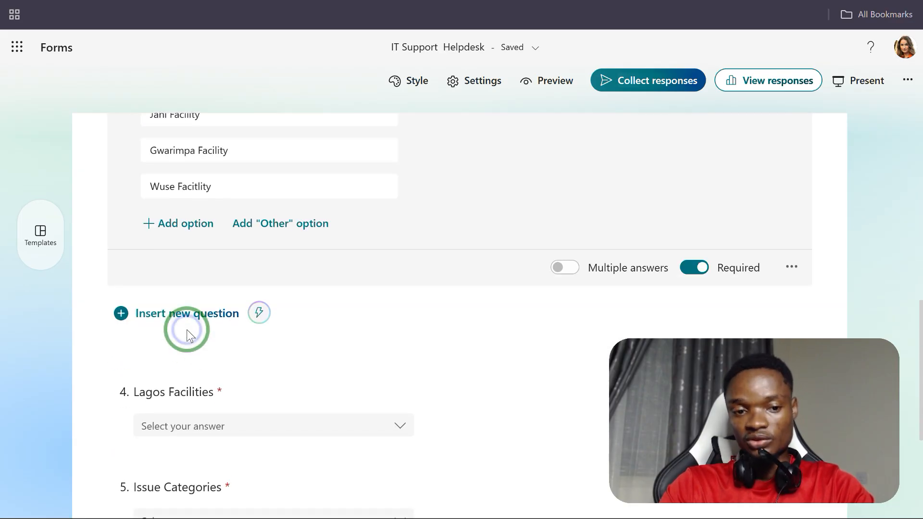
{"action": "left_click", "coordinate": [181, 360]}
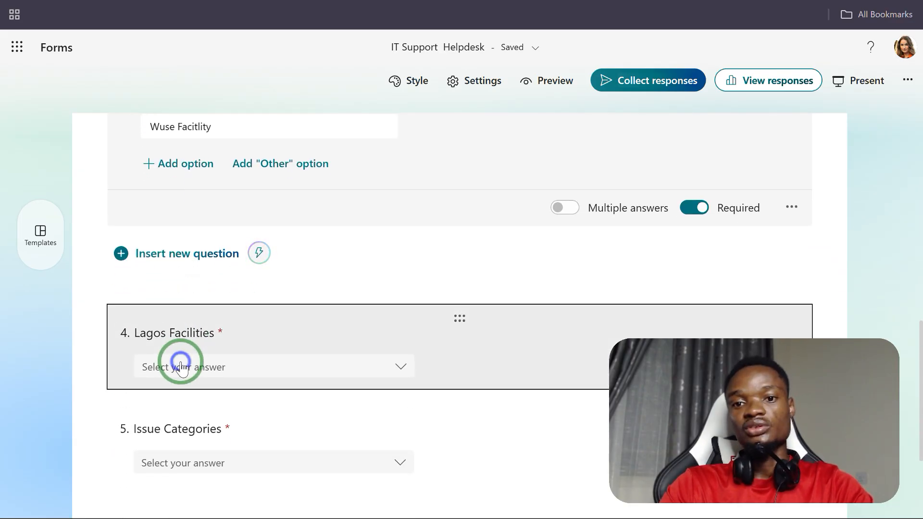
Expand the Office Location question and open its branching options
{"action": "scroll", "coordinate": [181, 365], "scroll_direction": "down", "scroll_amount": 4}
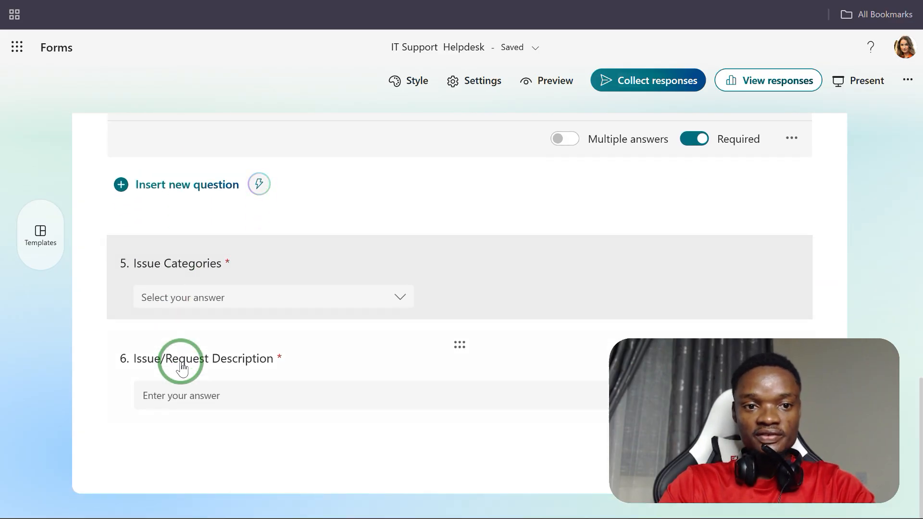
{"action": "scroll", "coordinate": [181, 366], "scroll_direction": "up", "scroll_amount": 10}
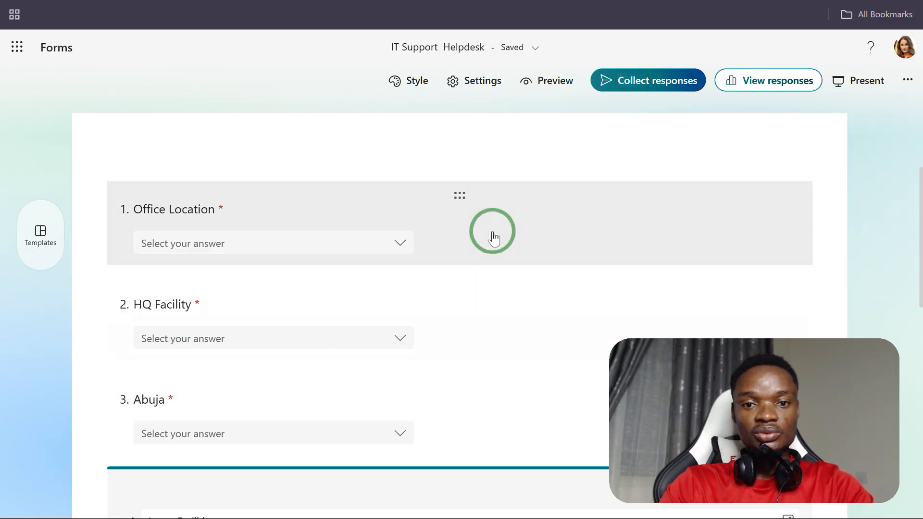
{"action": "left_click", "coordinate": [493, 234]}
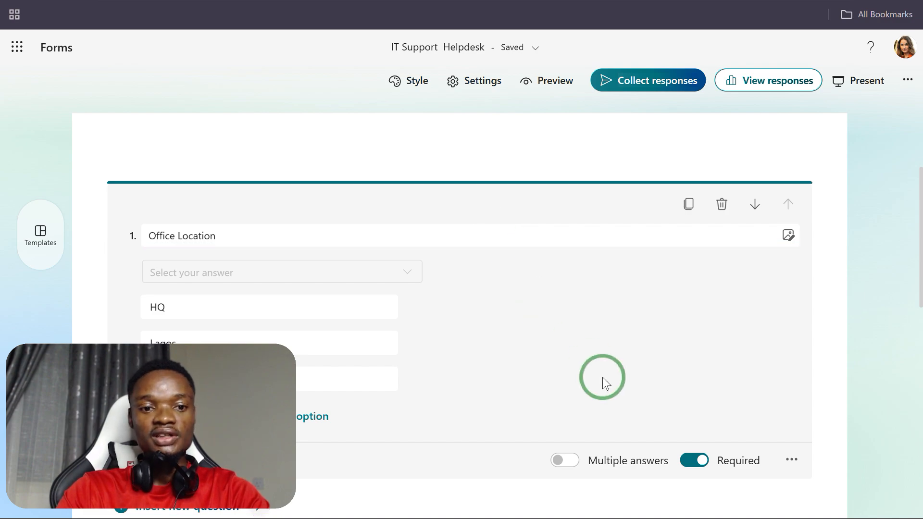
{"action": "scroll", "coordinate": [604, 379], "scroll_direction": "down", "scroll_amount": 2}
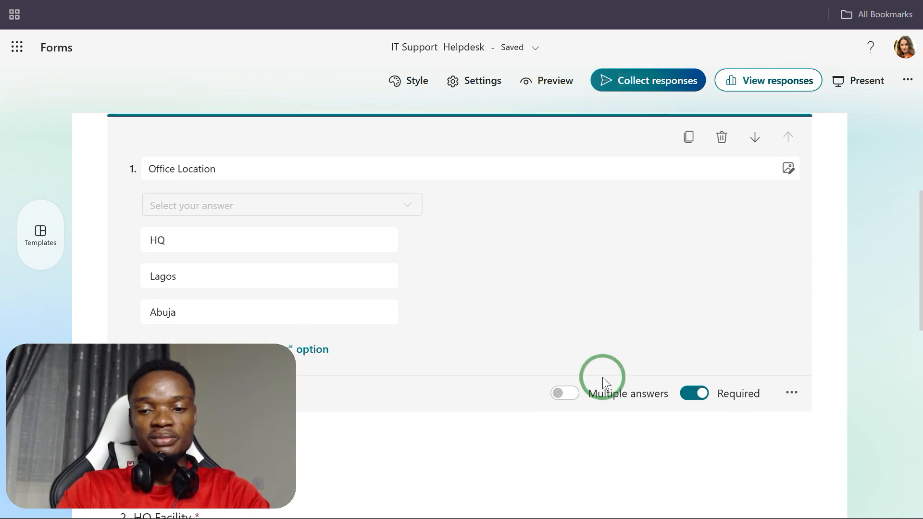
{"action": "left_click", "coordinate": [792, 393]}
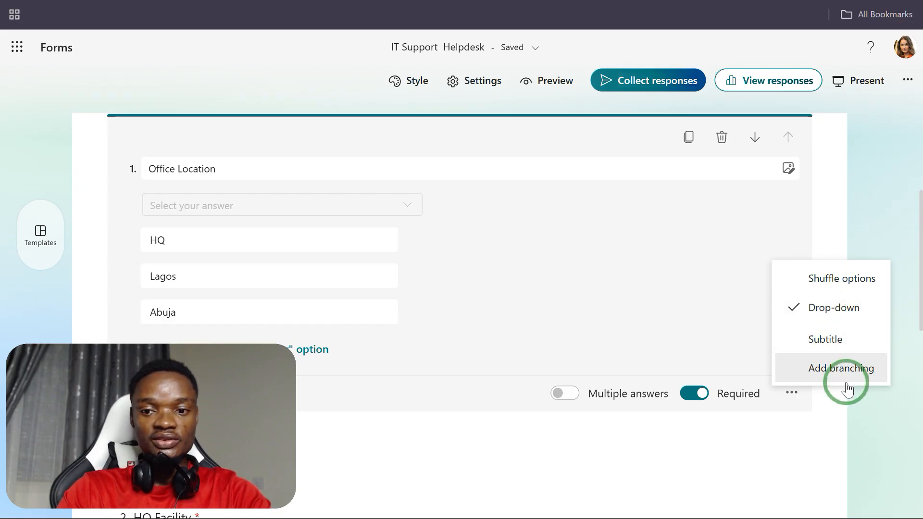
{"action": "left_click", "coordinate": [841, 369]}
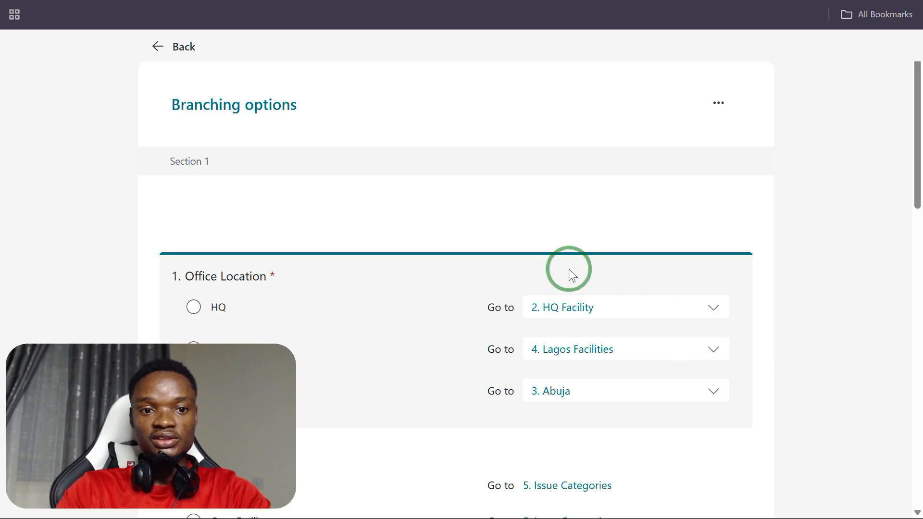
Examine where each Office Location answer branches to, and view the available target questions for the Abuja answer
{"action": "scroll", "coordinate": [569, 269], "scroll_direction": "down", "scroll_amount": 2}
{"action": "scroll", "coordinate": [570, 269], "scroll_direction": "up", "scroll_amount": 1}
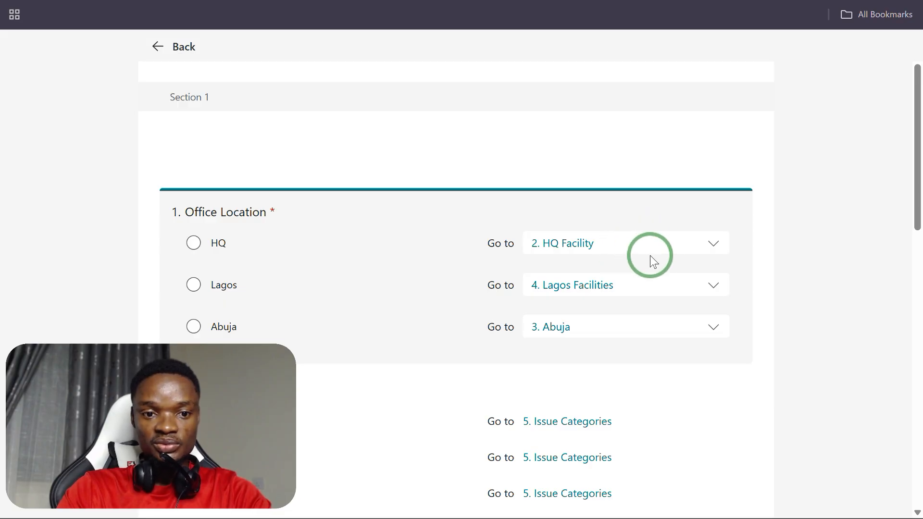
{"action": "scroll", "coordinate": [394, 370], "scroll_direction": "down", "scroll_amount": 2}
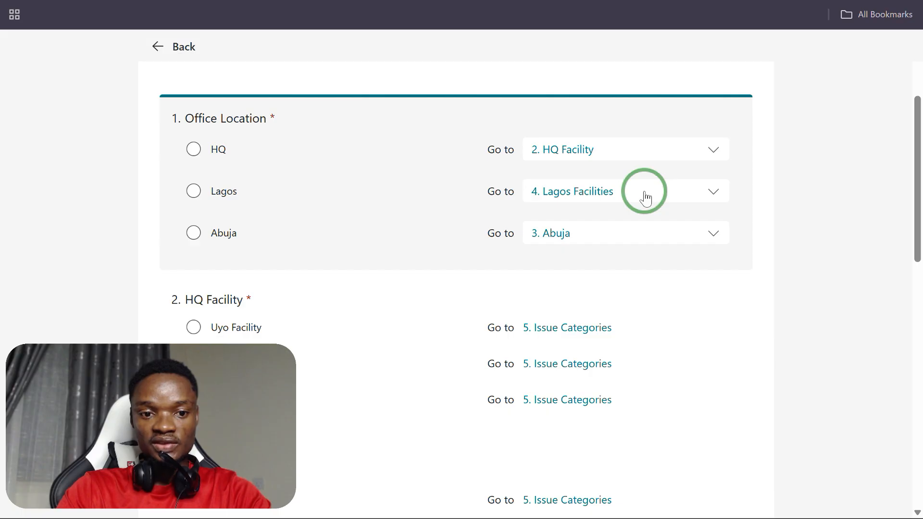
{"action": "scroll", "coordinate": [645, 196], "scroll_direction": "down", "scroll_amount": 2}
{"action": "scroll", "coordinate": [256, 325], "scroll_direction": "down", "scroll_amount": 7}
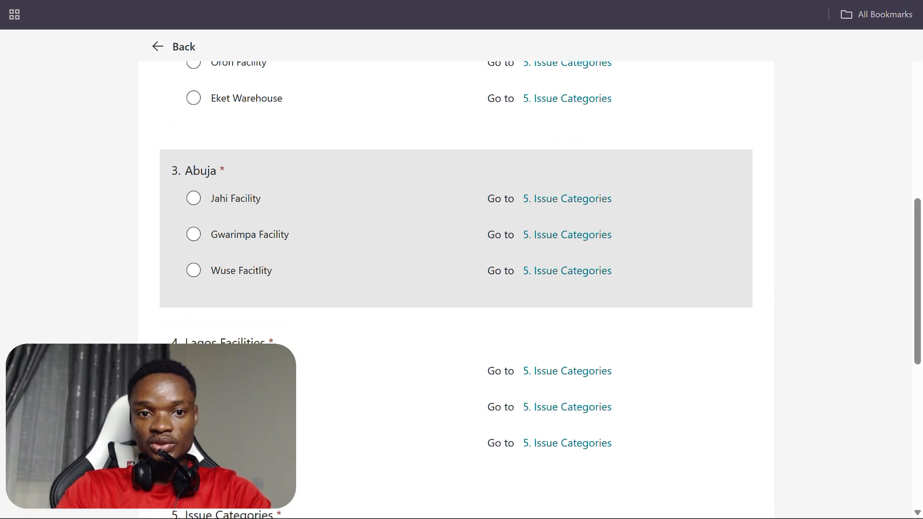
{"action": "scroll", "coordinate": [266, 330], "scroll_direction": "up", "scroll_amount": 6}
{"action": "scroll", "coordinate": [268, 330], "scroll_direction": "up", "scroll_amount": 2}
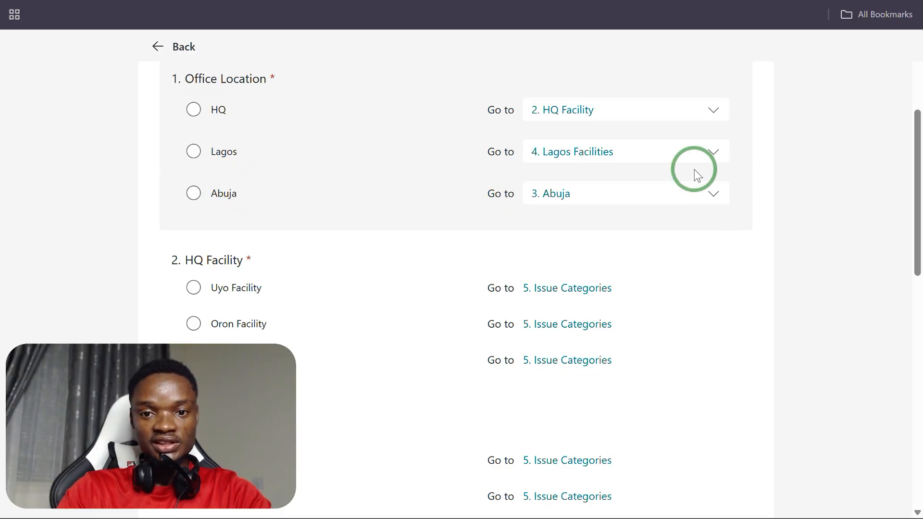
{"action": "left_click", "coordinate": [709, 195]}
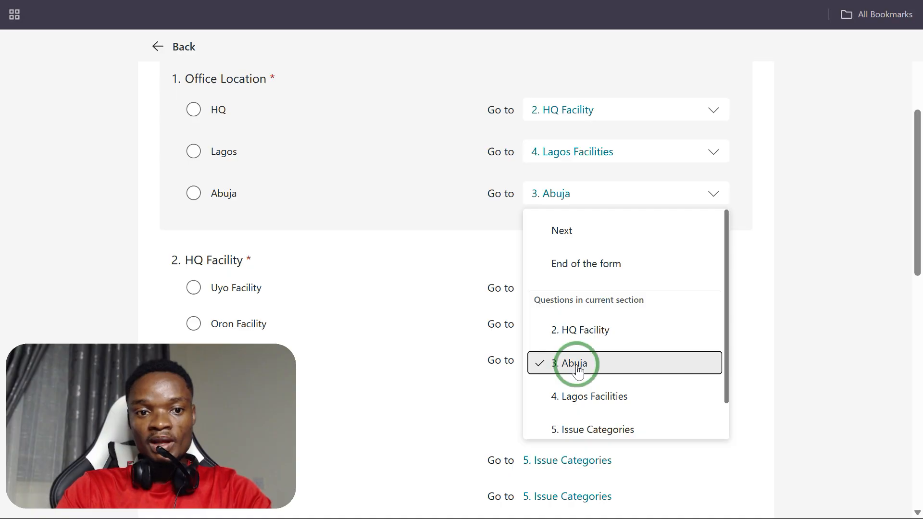
{"action": "left_click", "coordinate": [481, 222]}
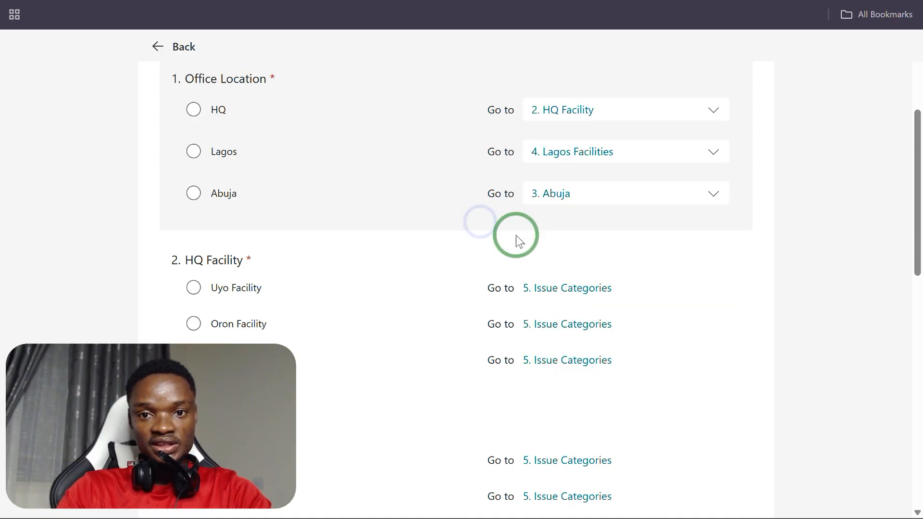
Examine the branching targets of the HQ Facility, Abuja and Lagos Facilities answers, through to Issue Categories and the final Issue/Request Description question
{"action": "scroll", "coordinate": [610, 274], "scroll_direction": "down", "scroll_amount": 1}
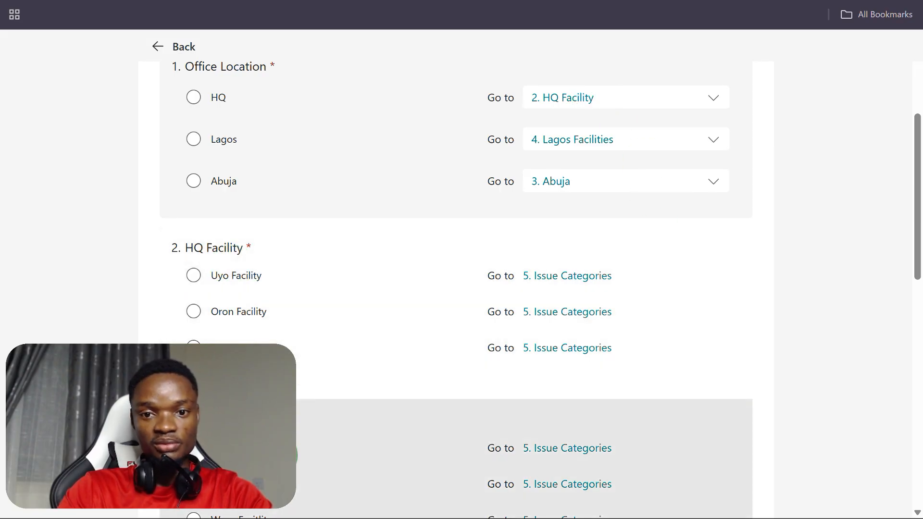
{"action": "scroll", "coordinate": [456, 288], "scroll_direction": "down", "scroll_amount": 1}
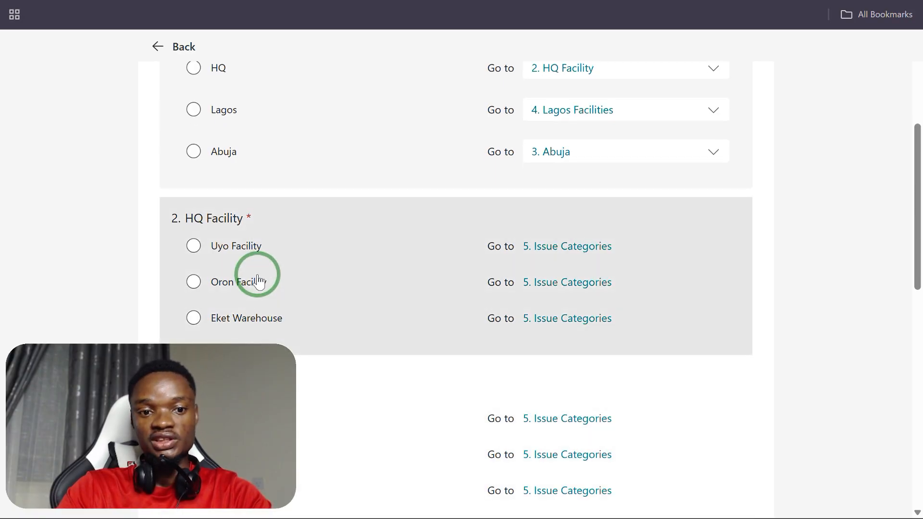
{"action": "scroll", "coordinate": [258, 281], "scroll_direction": "down", "scroll_amount": 3}
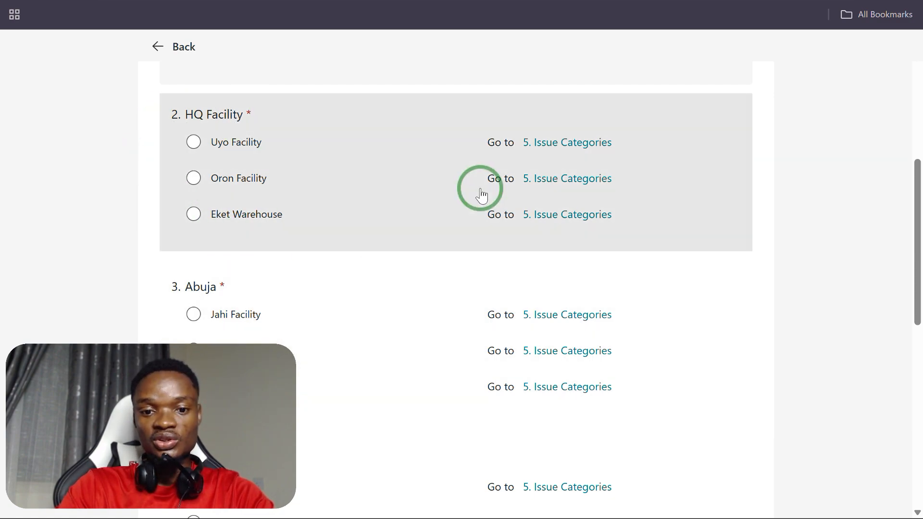
{"action": "scroll", "coordinate": [613, 417], "scroll_direction": "down", "scroll_amount": 3}
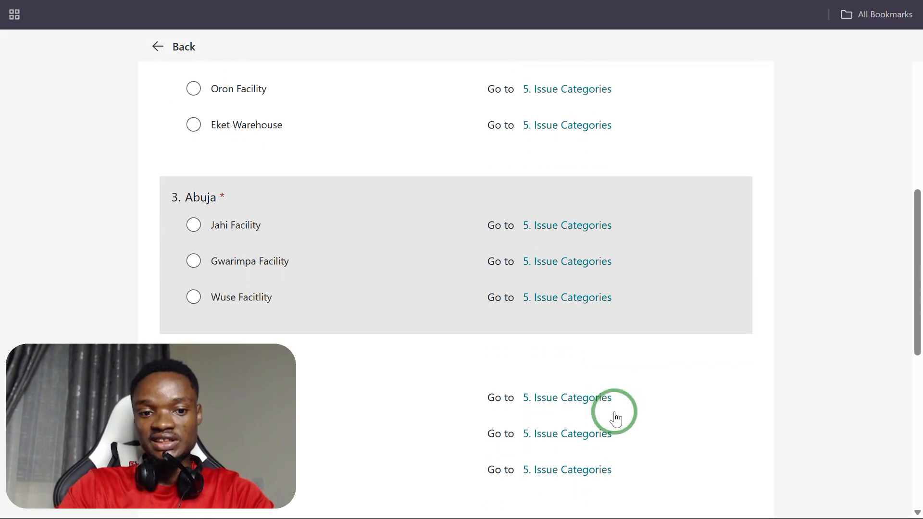
{"action": "scroll", "coordinate": [613, 412], "scroll_direction": "down", "scroll_amount": 2}
{"action": "scroll", "coordinate": [305, 428], "scroll_direction": "down", "scroll_amount": 3}
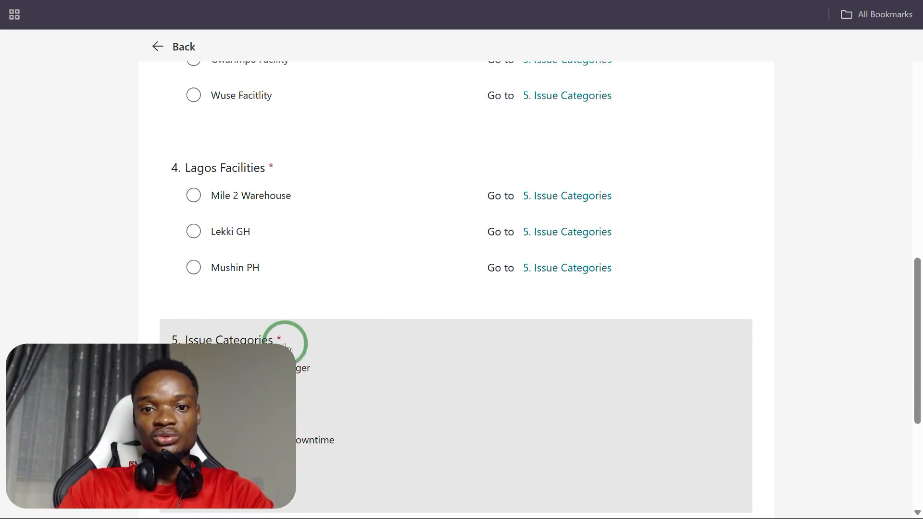
{"action": "scroll", "coordinate": [286, 344], "scroll_direction": "up", "scroll_amount": 3}
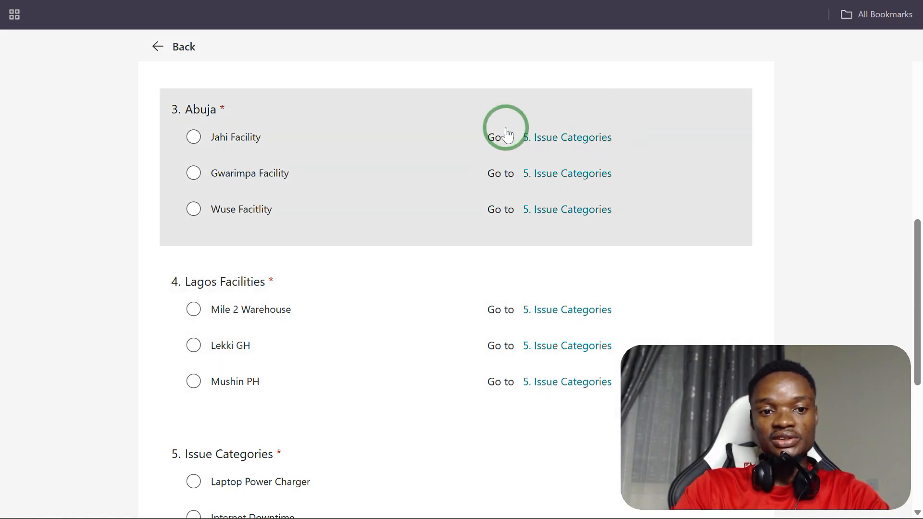
{"action": "scroll", "coordinate": [385, 383], "scroll_direction": "down", "scroll_amount": 2}
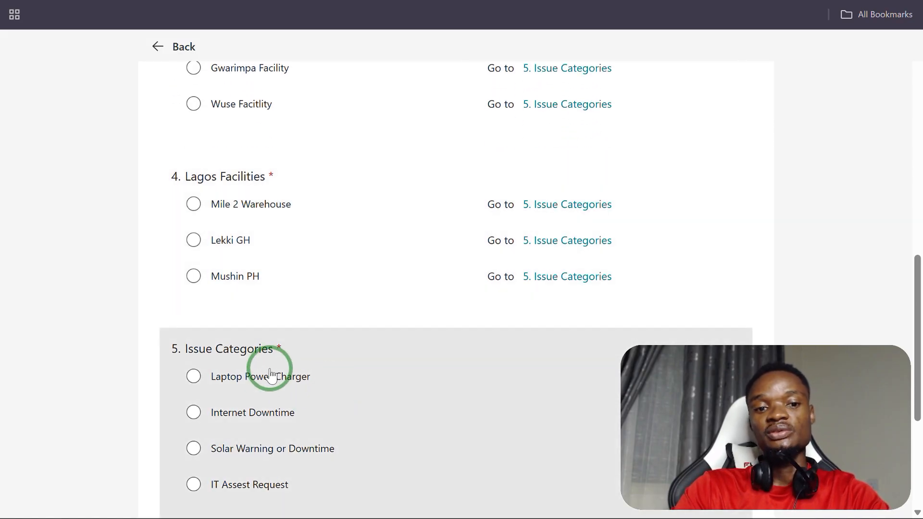
{"action": "scroll", "coordinate": [271, 377], "scroll_direction": "down", "scroll_amount": 2}
{"action": "scroll", "coordinate": [271, 375], "scroll_direction": "down", "scroll_amount": 1}
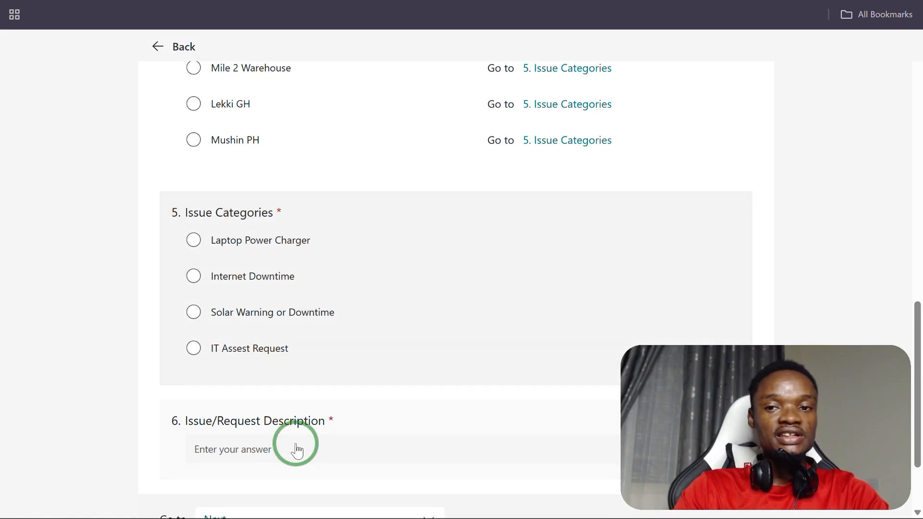
{"action": "scroll", "coordinate": [294, 445], "scroll_direction": "down", "scroll_amount": 2}
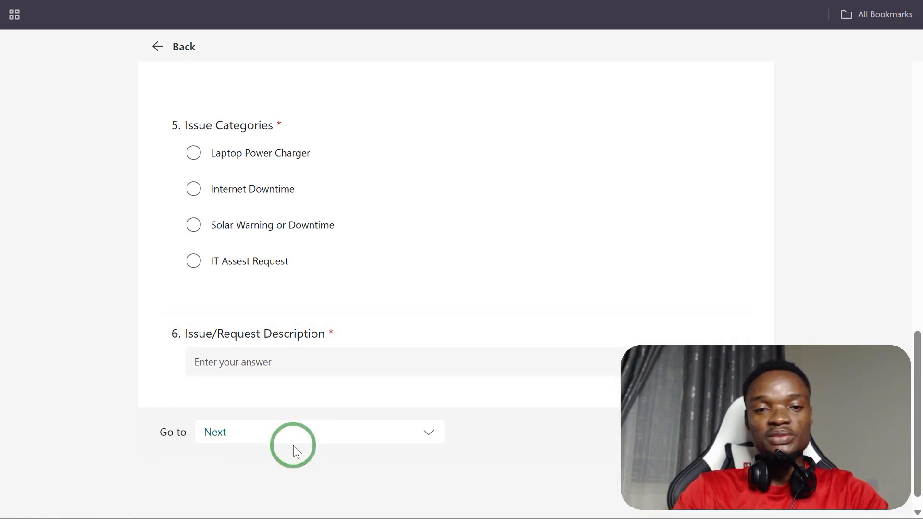